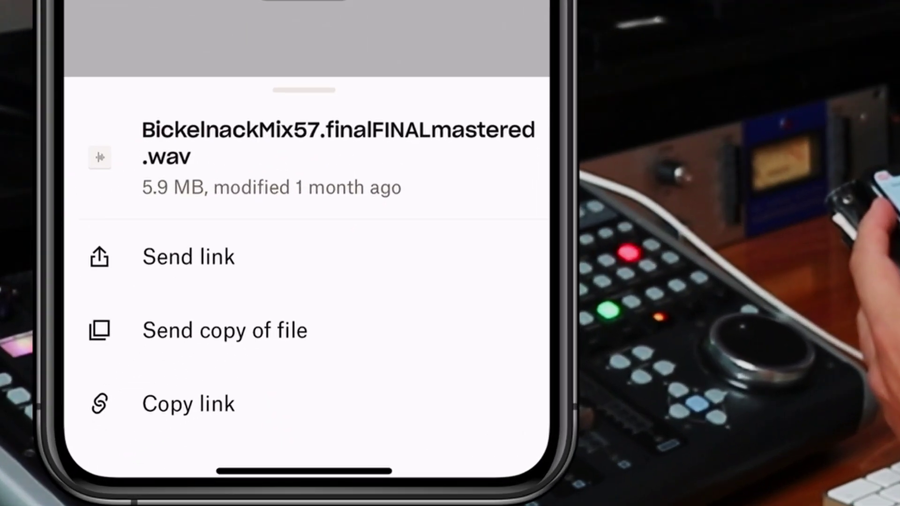
# Step: Copy the mastered mix's Dropbox link, then send the note that mix 57 is ready with a 🤞🏻
pyautogui.click(187, 404)
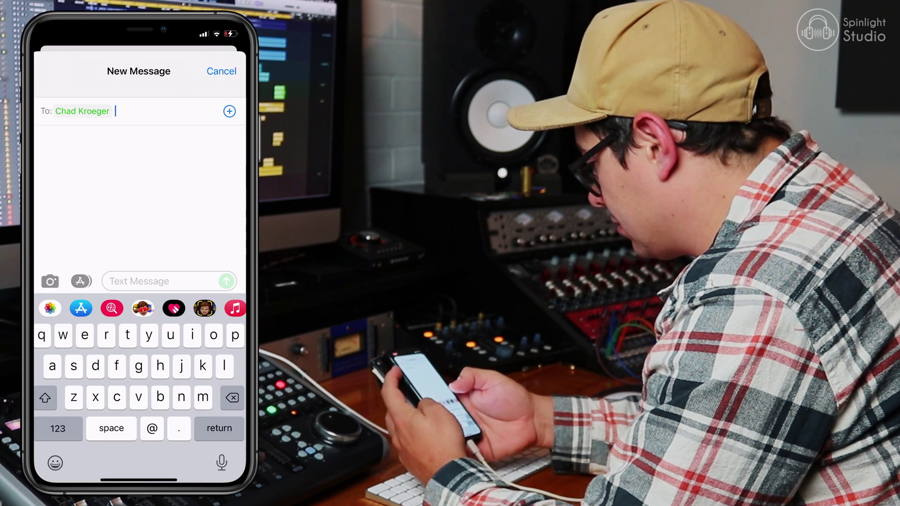
pyautogui.write('Hey Chad')
pyautogui.write(', here is ')
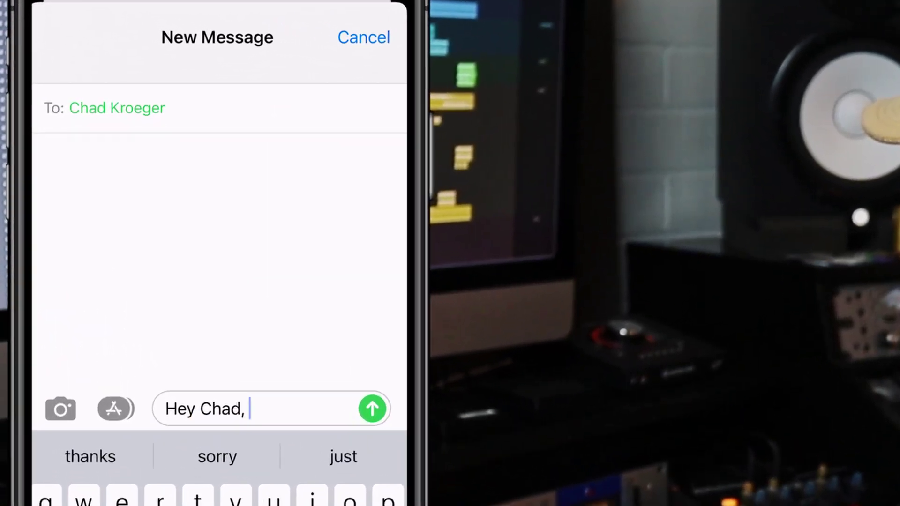
pyautogui.write('mix ')
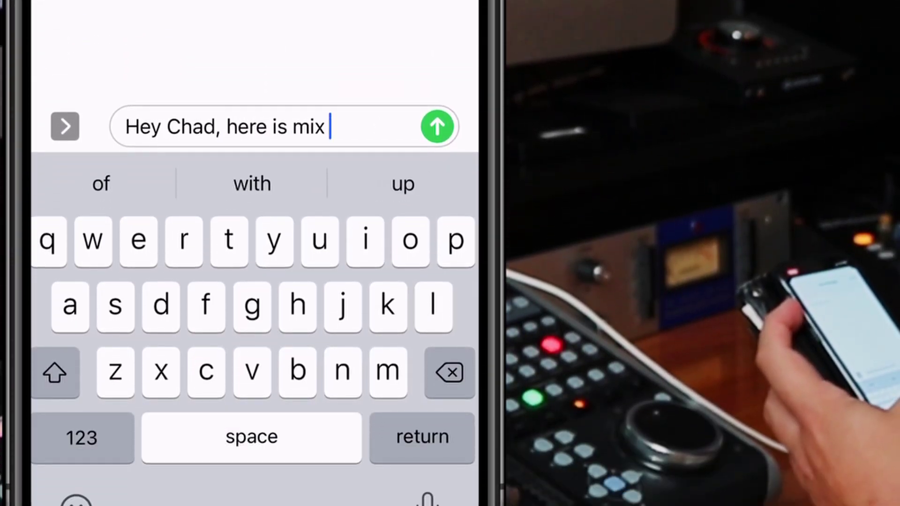
pyautogui.write('57... ')
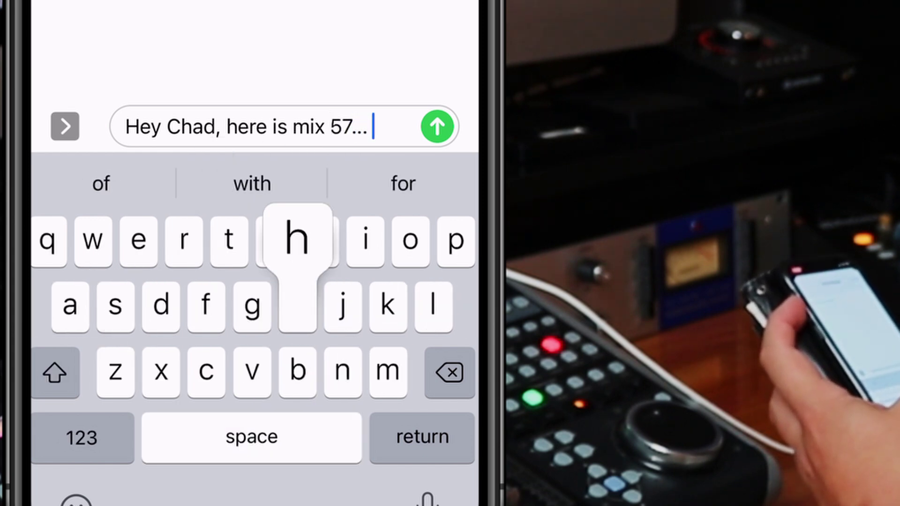
pyautogui.write('hopefully this is the one')
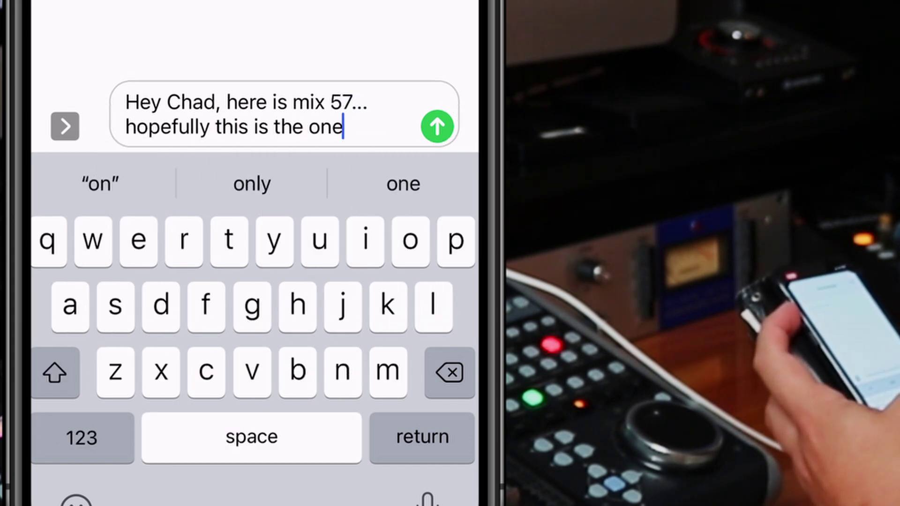
pyautogui.click(82, 438)
pyautogui.write('!')
pyautogui.click(76, 501)
pyautogui.write('🤞🏻')
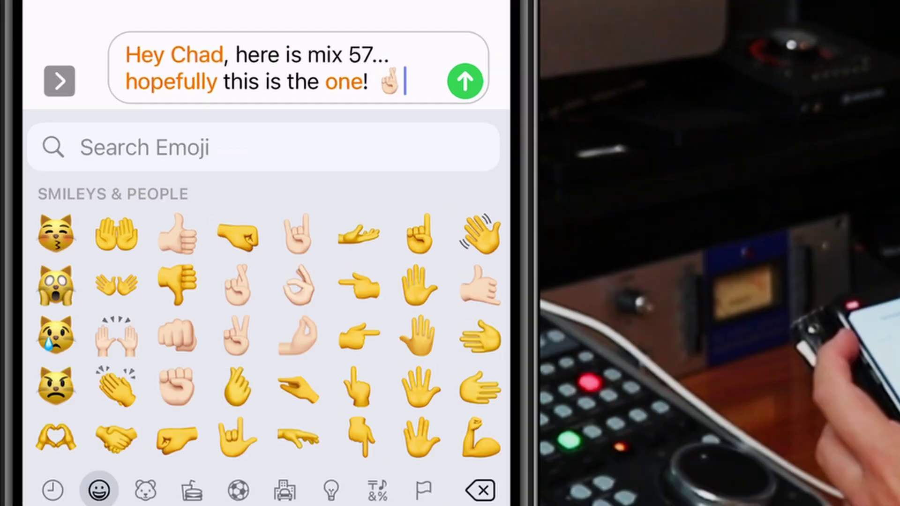
pyautogui.click(437, 68)
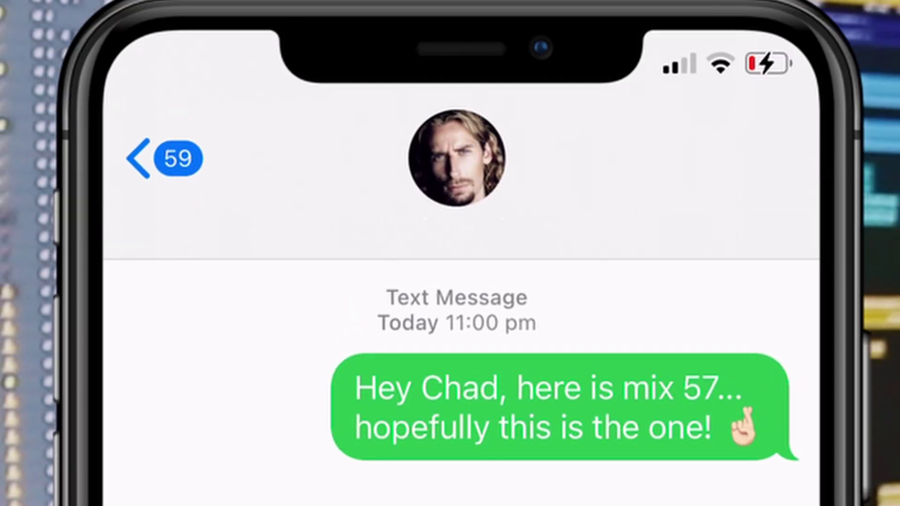
# Step: Paste the copied Dropbox link into a new message and send it
pyautogui.click(190, 324)
pyautogui.click(110, 294)
pyautogui.click(227, 281)
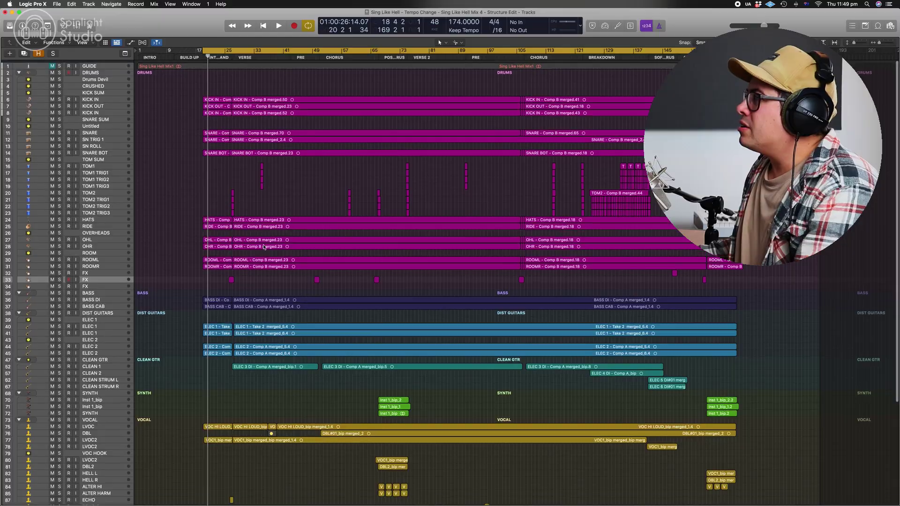
# Step: Fit all 116 tracks on screen, select every instrument region and join them into new audio files
pyautogui.press('super+Up')
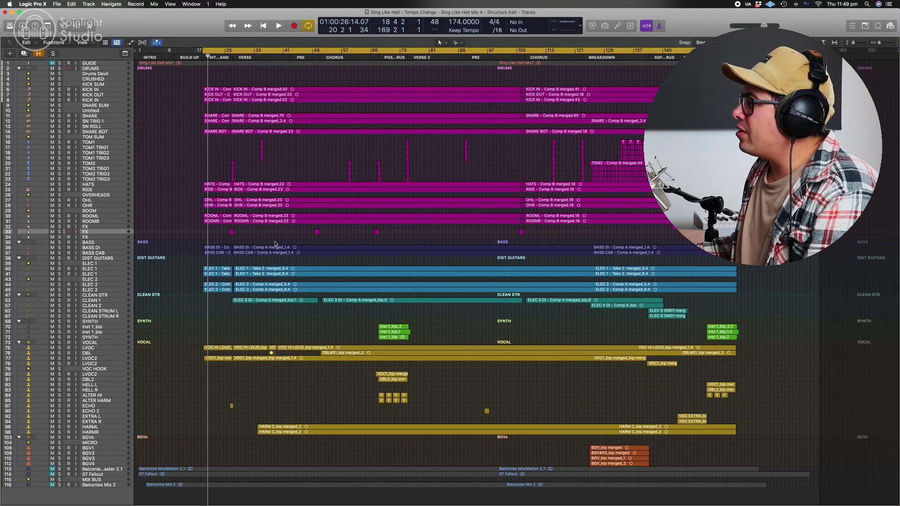
pyautogui.moveTo(734, 454); pyautogui.dragTo(183, 92)
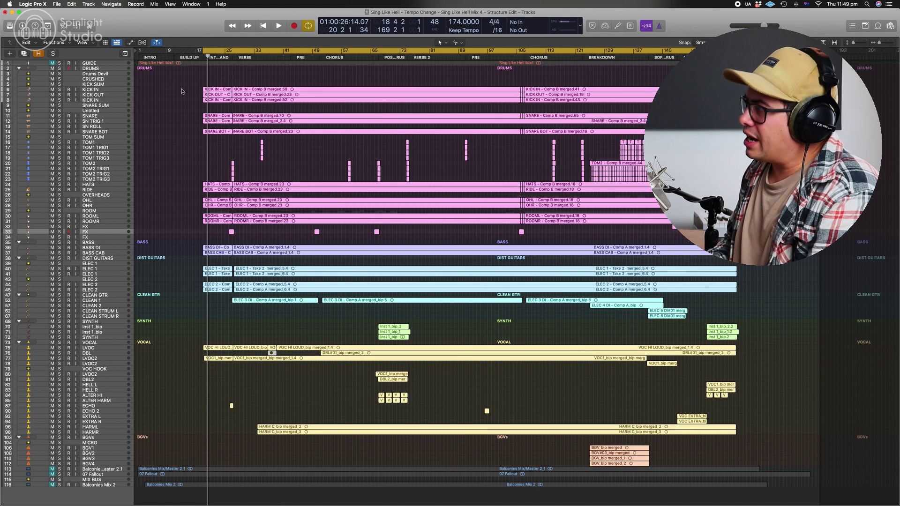
pyautogui.press('super+j')
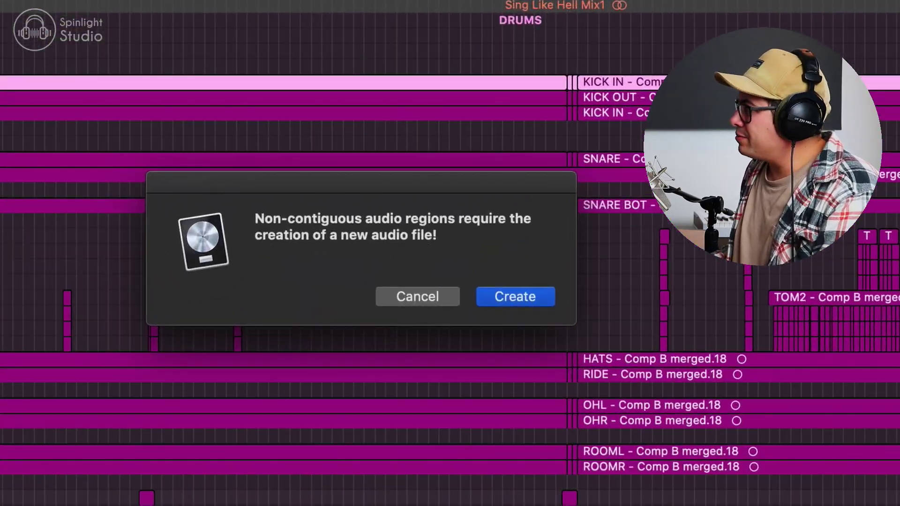
pyautogui.press('Return')
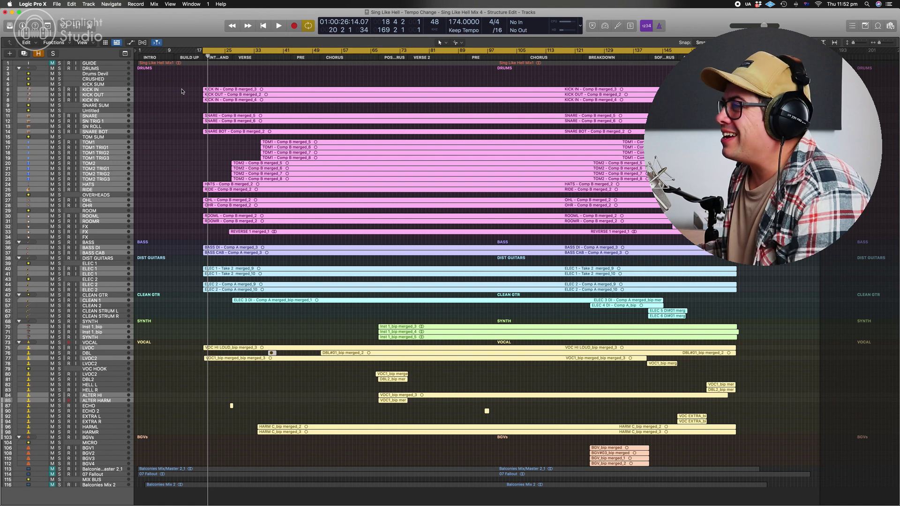
# Step: Deselect all regions, reveal hidden tracks, and select the unused ELEC 1 DI and ELEC 2 DI tracks
pyautogui.click(198, 322)
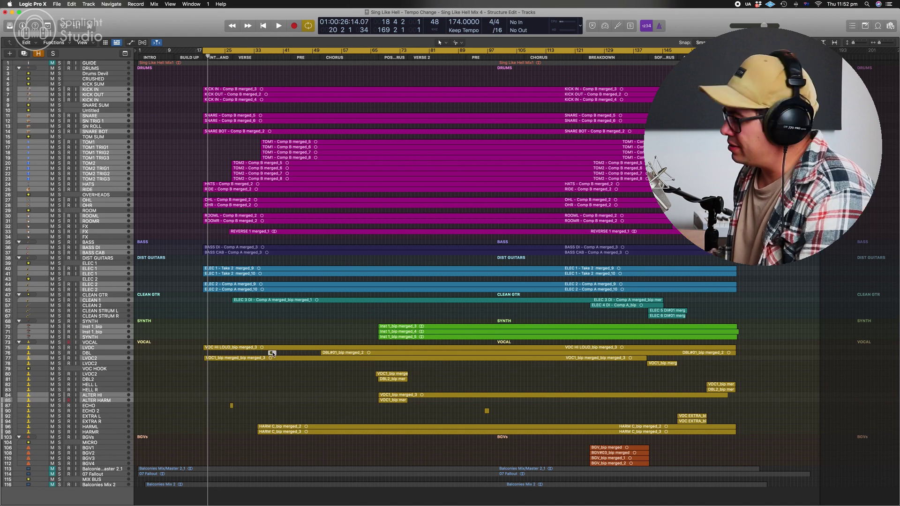
pyautogui.scroll(5, 272, 355)
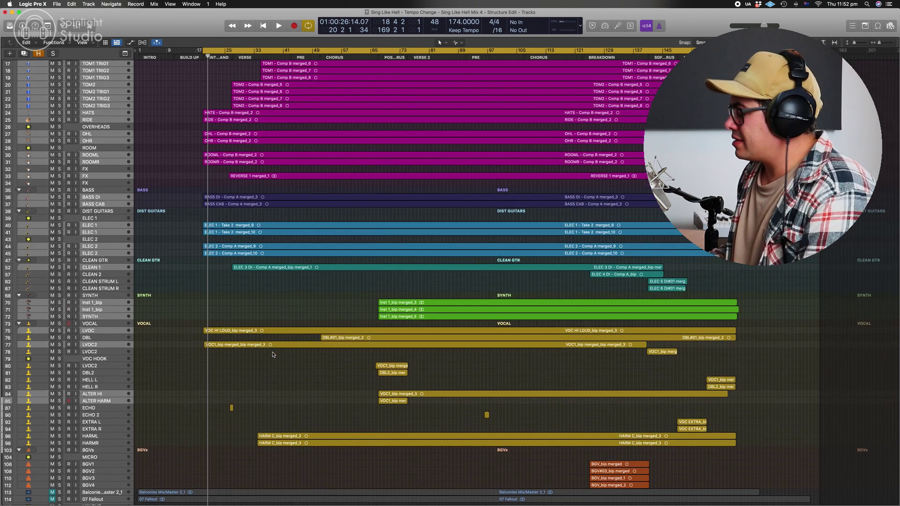
pyautogui.press('h')
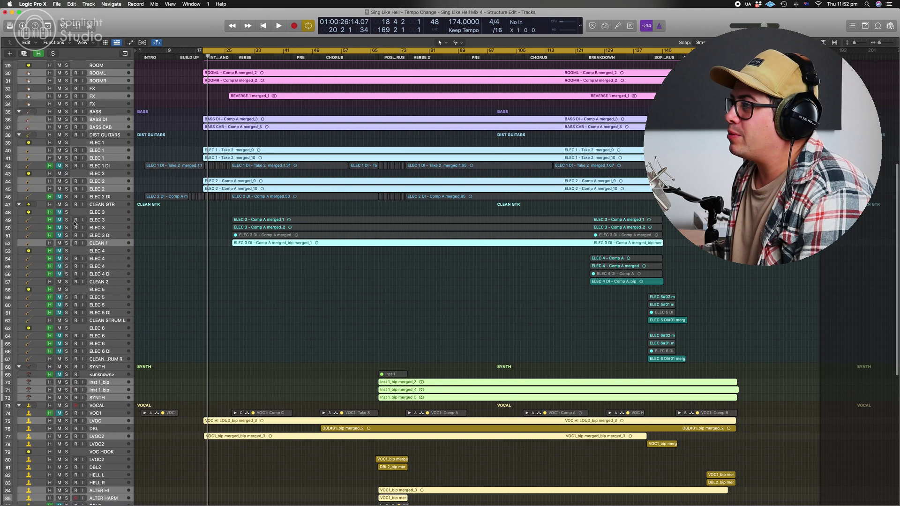
pyautogui.click(112, 169)
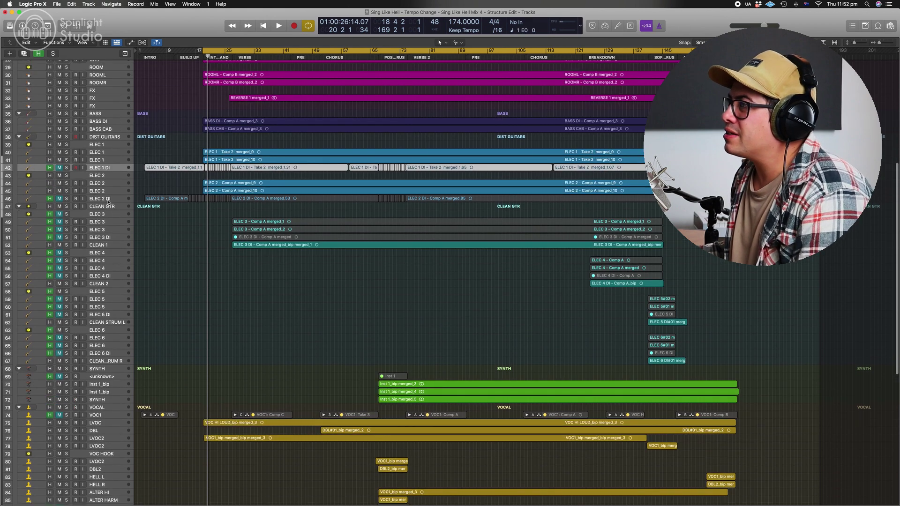
pyautogui.keyDown('super'); pyautogui.click(107, 199); pyautogui.keyUp('super')
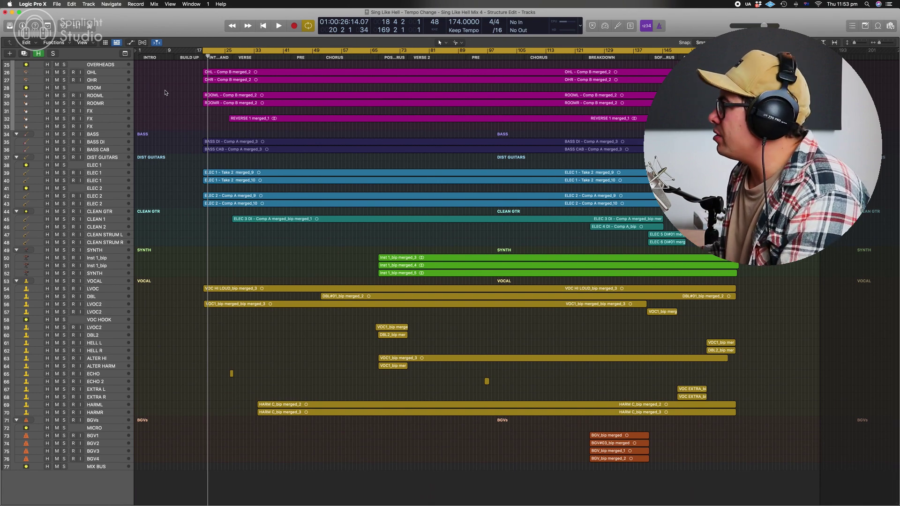
# Step: Show Flex modes with taller waveform rows, select KICK IN, then select every region
pyautogui.scroll(10, 228, 89)
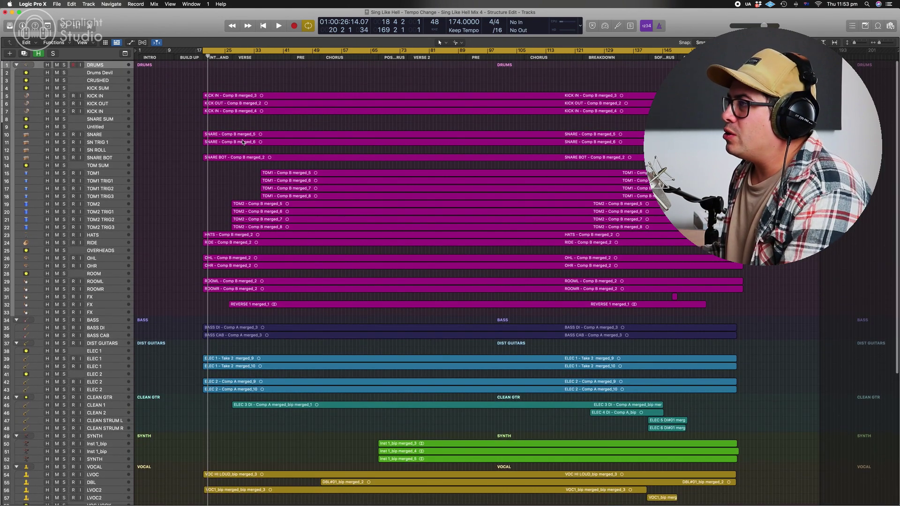
pyautogui.scroll(-3, 243, 142)
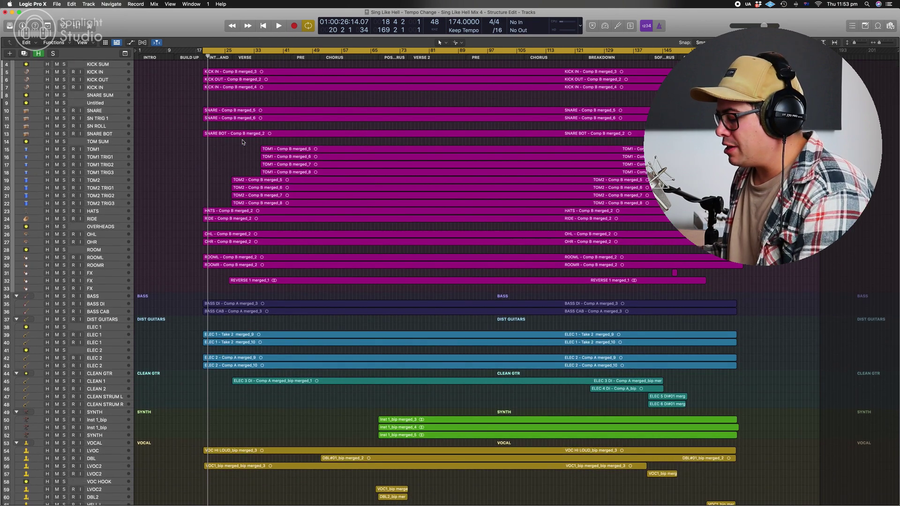
pyautogui.press('super+f')
pyautogui.press('super+Down')
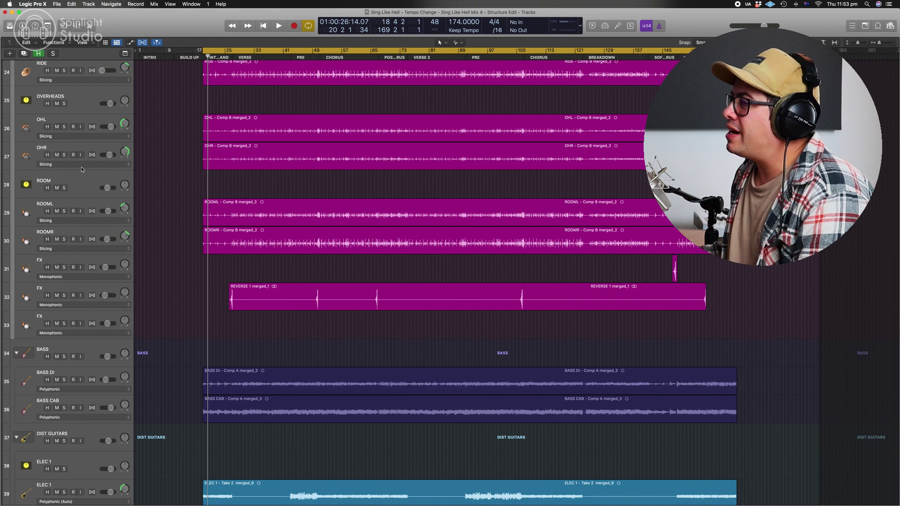
pyautogui.scroll(15, 82, 169)
pyautogui.click(105, 177)
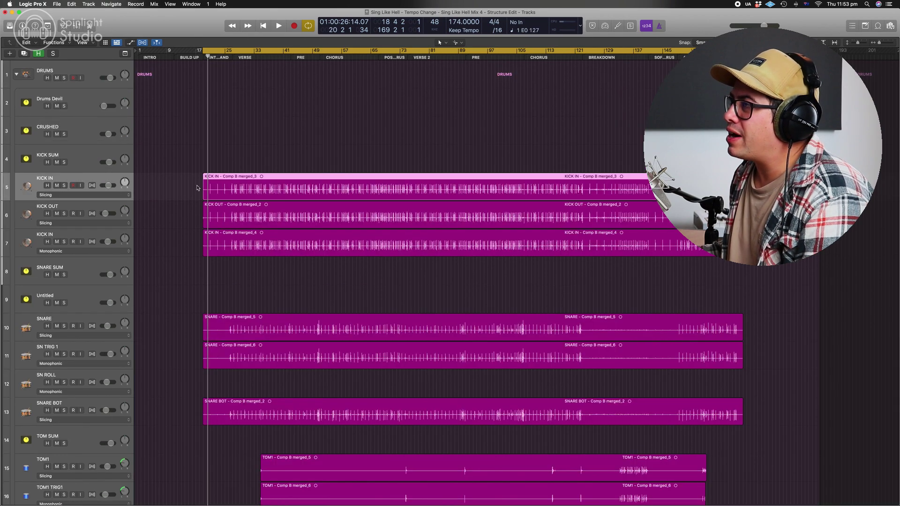
pyautogui.scroll(-20, 229, 189)
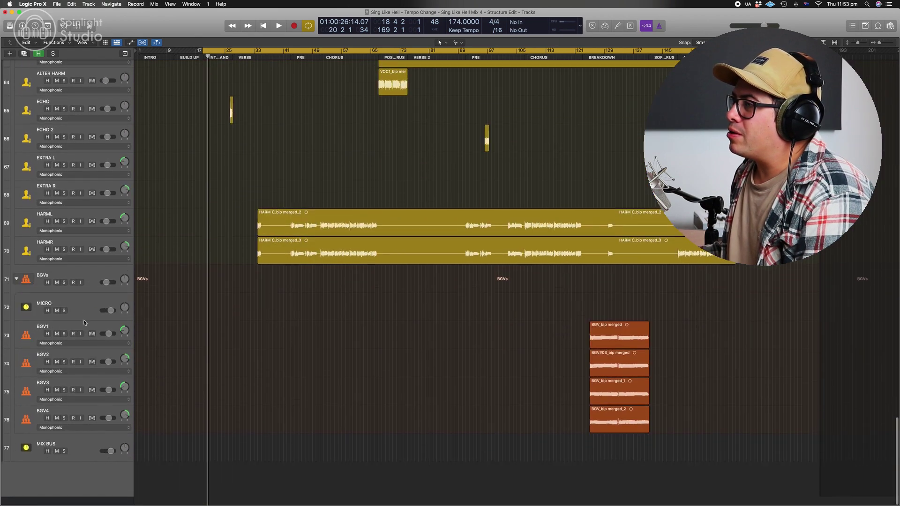
pyautogui.press('super+a')
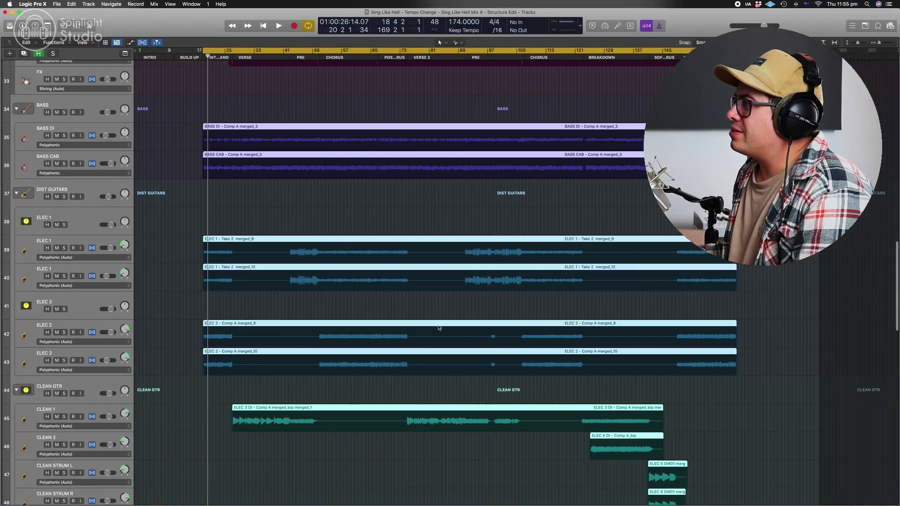
pyautogui.scroll(10, 388, 237)
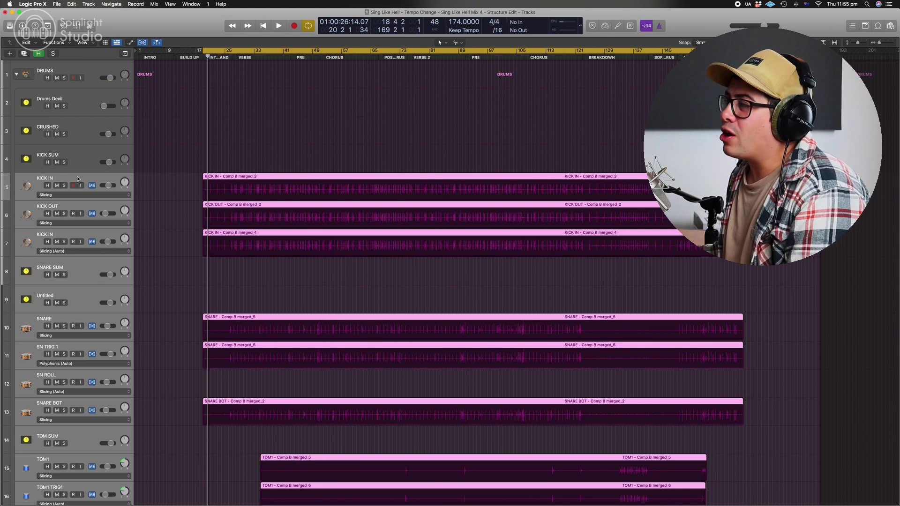
# Step: Set all tracks to Flex Time Slicing mode from the FX track's Flex popup
pyautogui.scroll(-1, 87, 179)
pyautogui.scroll(-5, 87, 179)
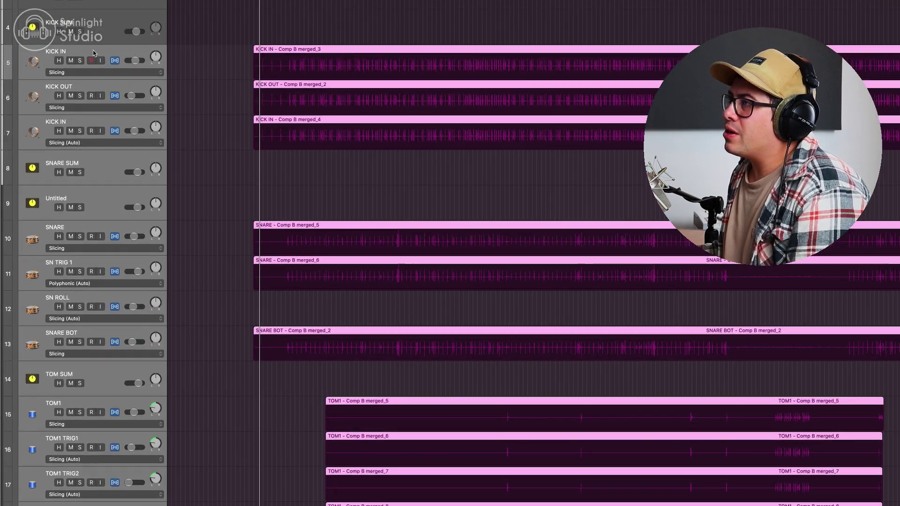
pyautogui.scroll(-15, 147, 361)
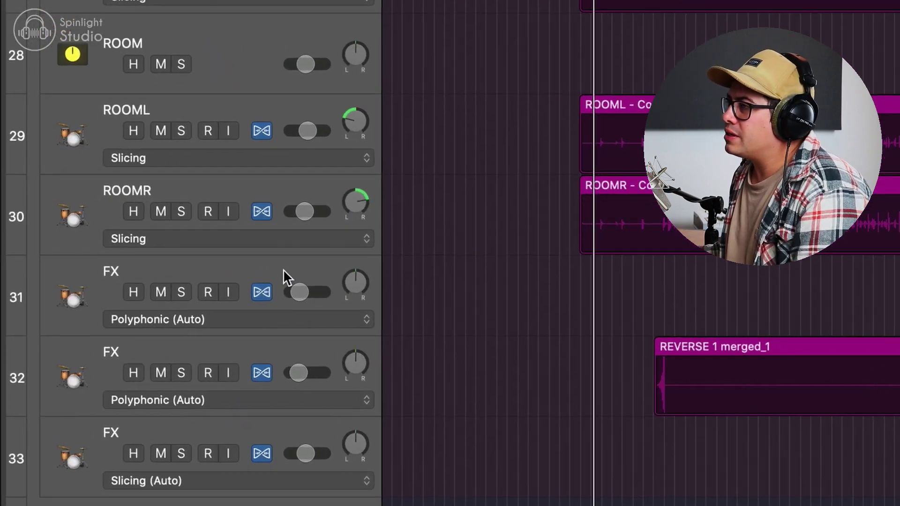
pyautogui.press('super+a')
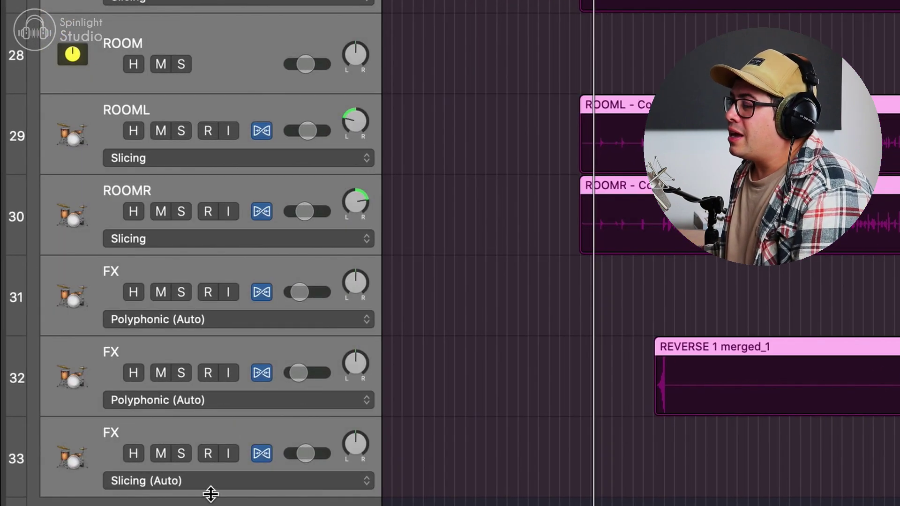
pyautogui.click(236, 398)
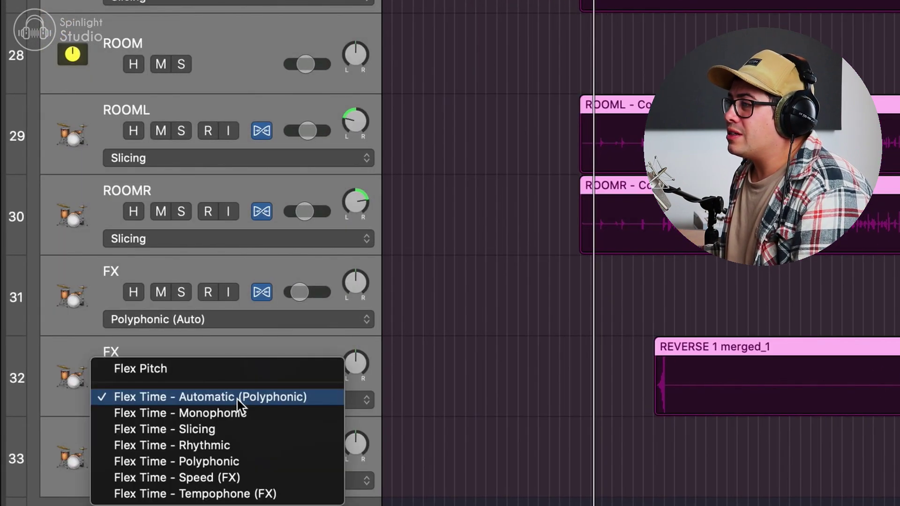
pyautogui.click(241, 433)
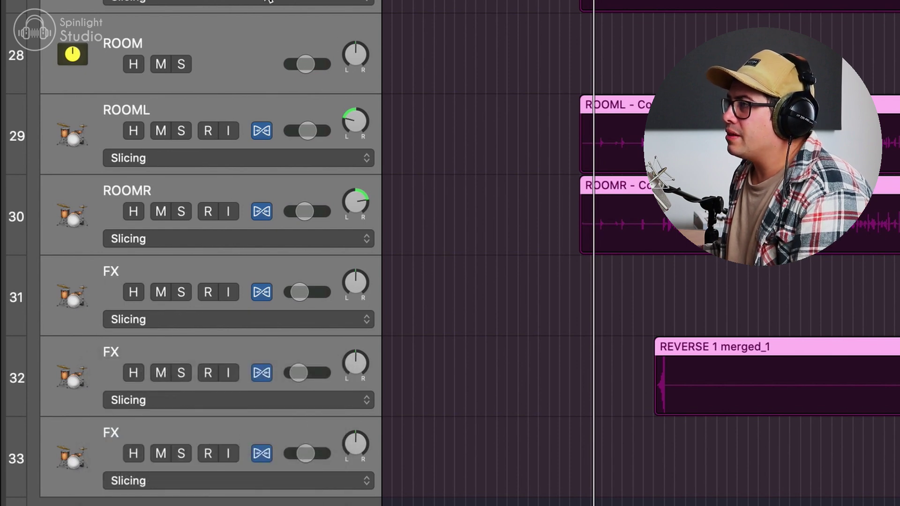
# Step: Set the BASS DI and BASS CAB tracks to Monophonic flex mode
pyautogui.scroll(-10, 274, 9)
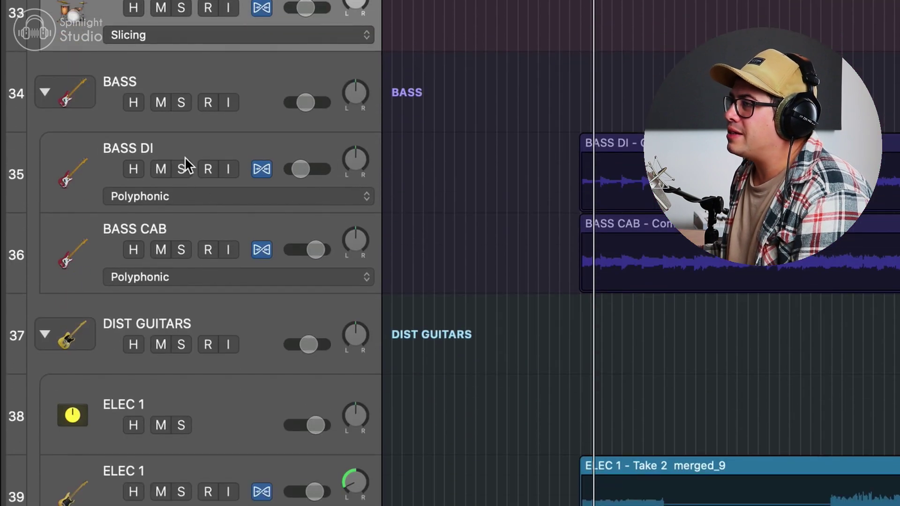
pyautogui.click(202, 164)
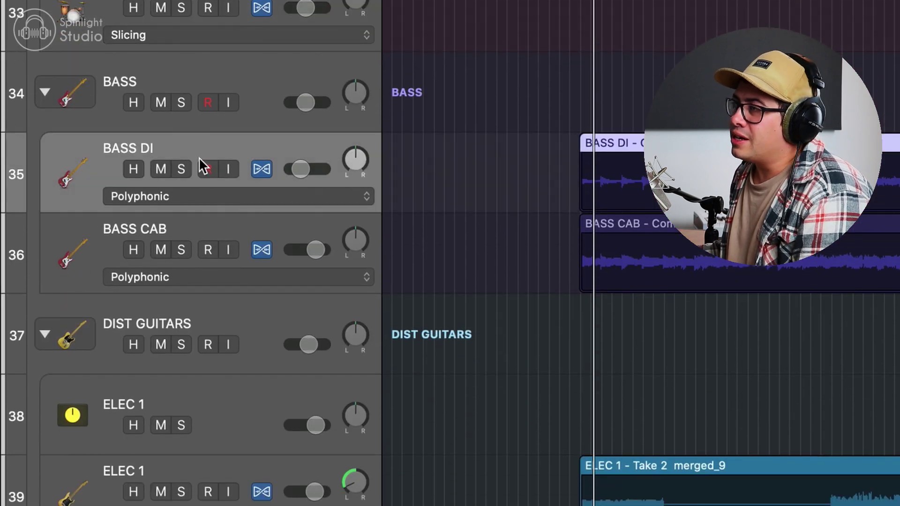
pyautogui.keyDown('shift'); pyautogui.click(258, 227); pyautogui.keyUp('shift')
pyautogui.click(256, 197)
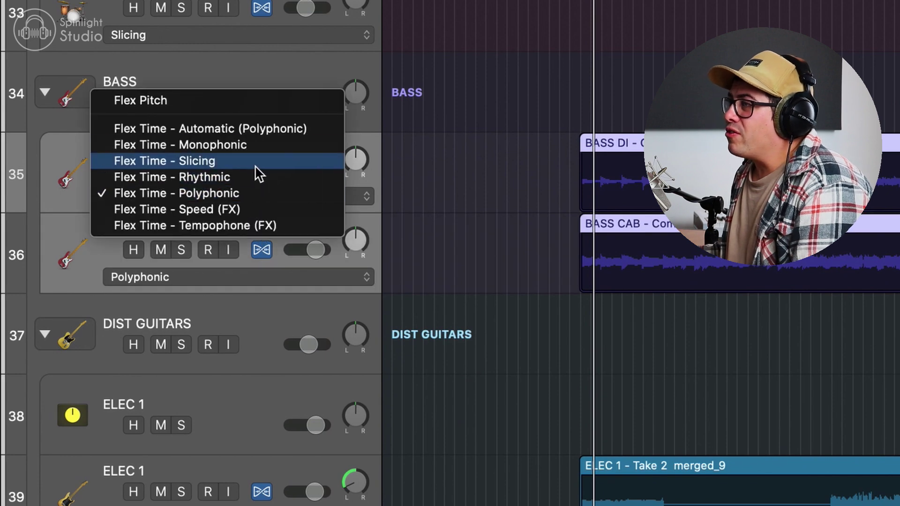
pyautogui.click(260, 145)
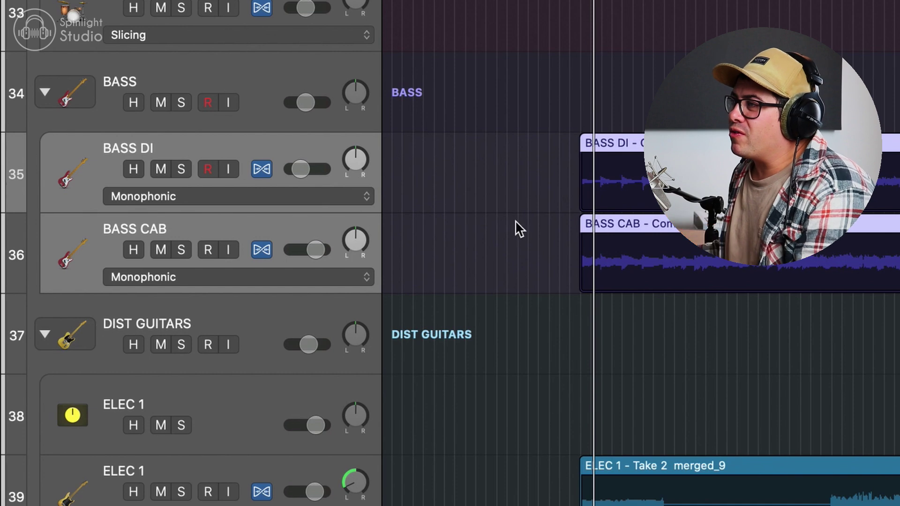
# Step: Select ELEC 1, then set the BGV3 track to Monophonic flex mode
pyautogui.scroll(-4, 572, 312)
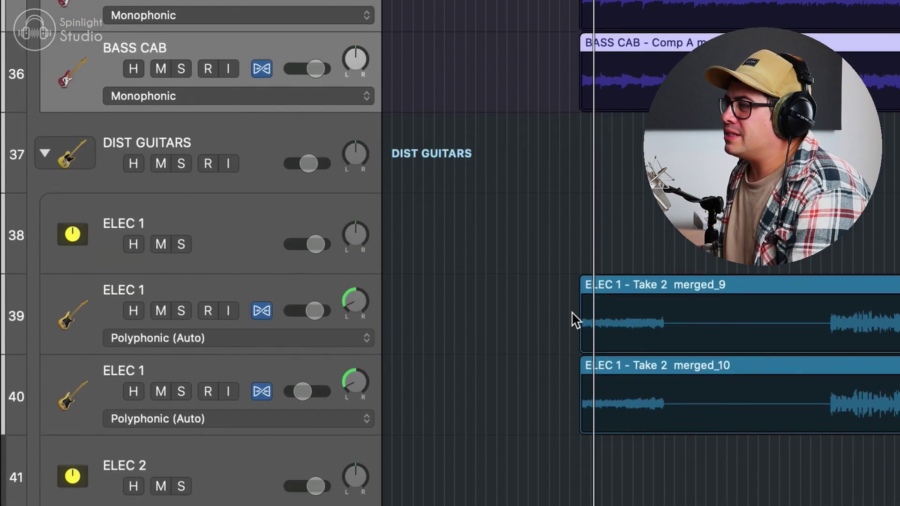
pyautogui.click(209, 285)
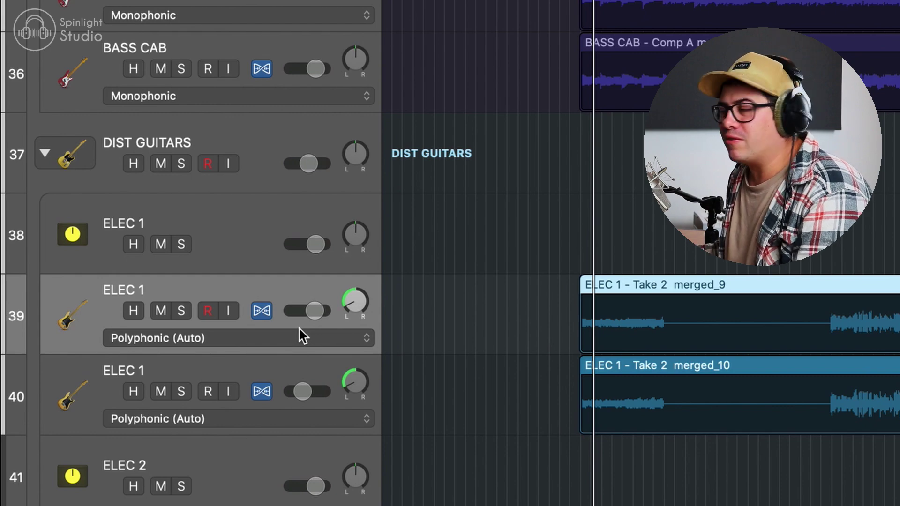
pyautogui.scroll(-9, 413, 341)
pyautogui.scroll(-10, 218, 97)
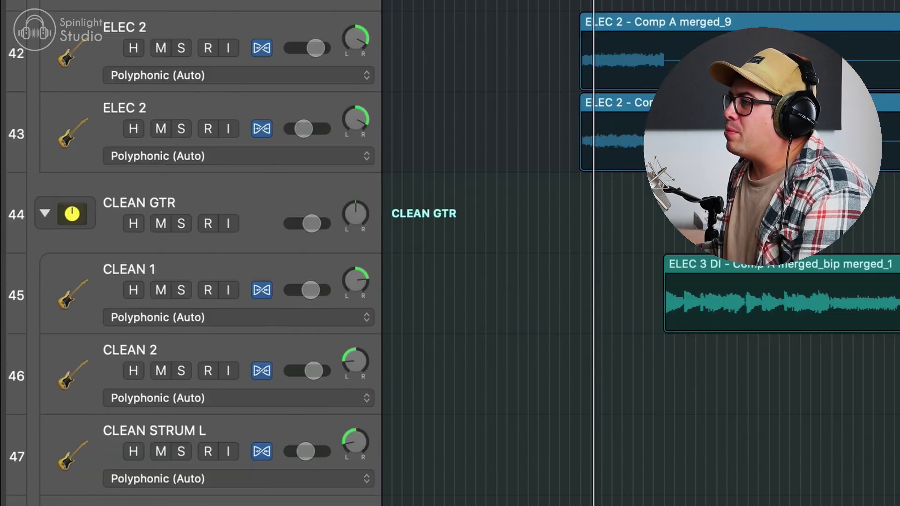
pyautogui.scroll(-2, 210, 13)
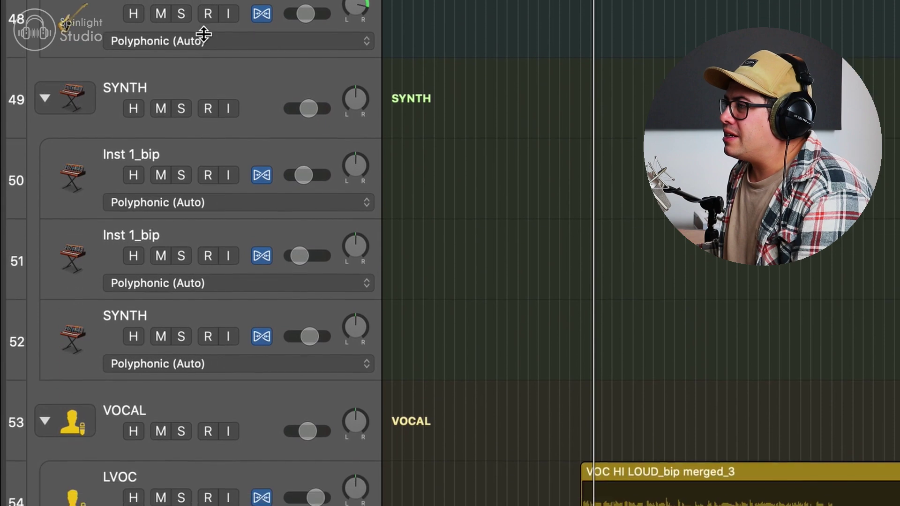
pyautogui.scroll(-10, 175, 102)
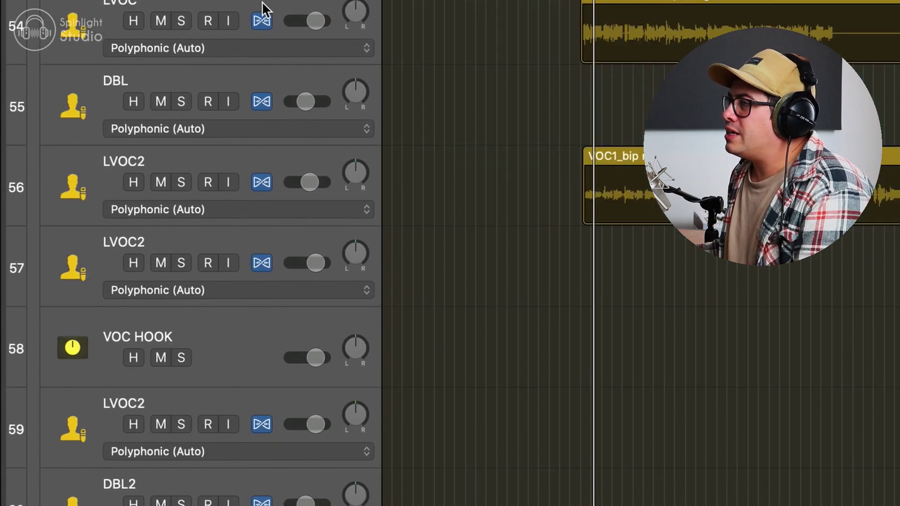
pyautogui.scroll(-20, 262, 5)
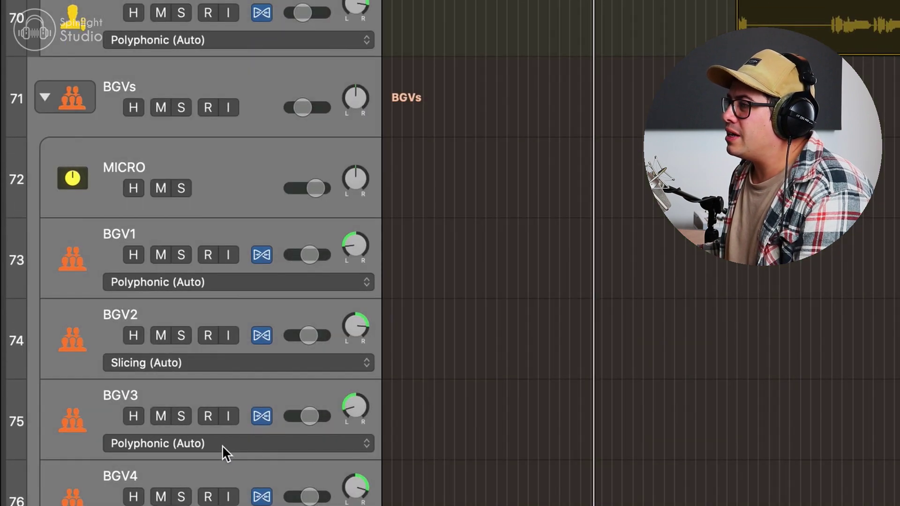
pyautogui.click(223, 444)
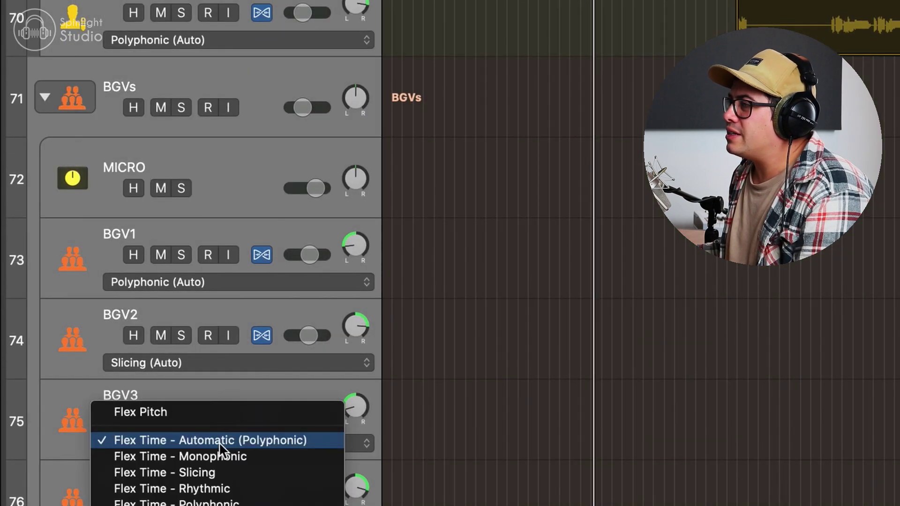
pyautogui.click(233, 456)
pyautogui.scroll(15, 233, 457)
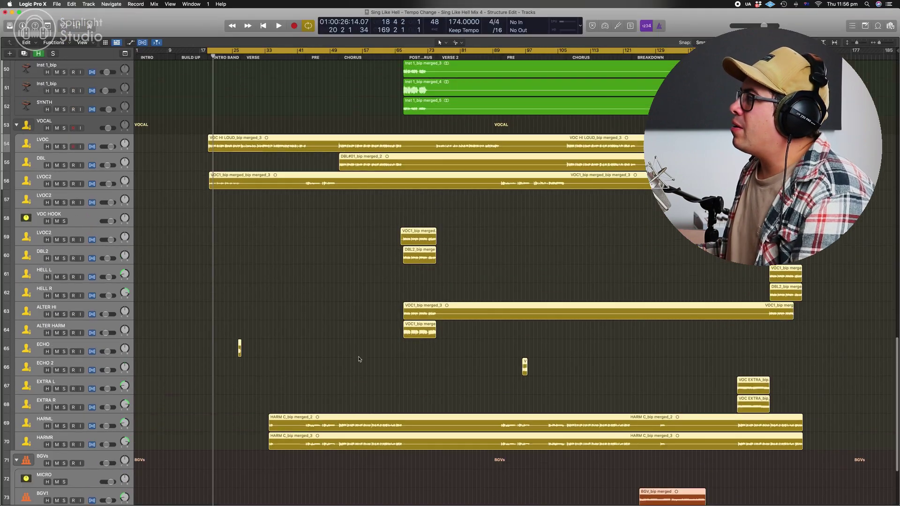
pyautogui.scroll(15, 359, 359)
# Step: Show the global tracks, revealing the tempo track at 174 BPM
pyautogui.scroll(10, 359, 359)
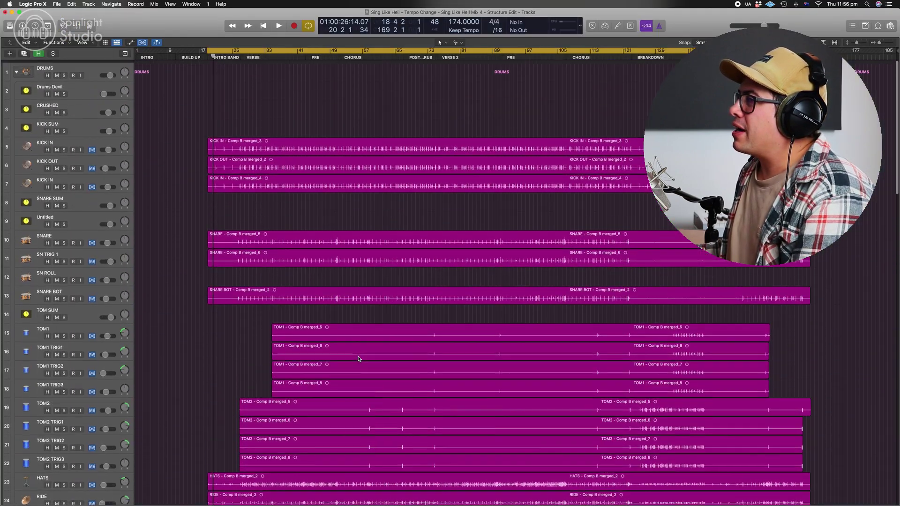
pyautogui.press('g')
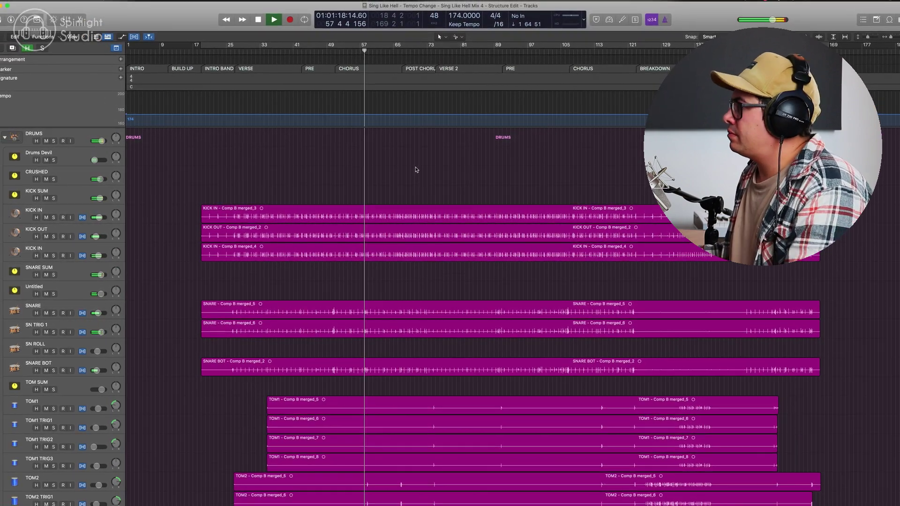
# Step: Stop playback and drag the tempo line up from 174 toward 178 BPM
pyautogui.press('space')
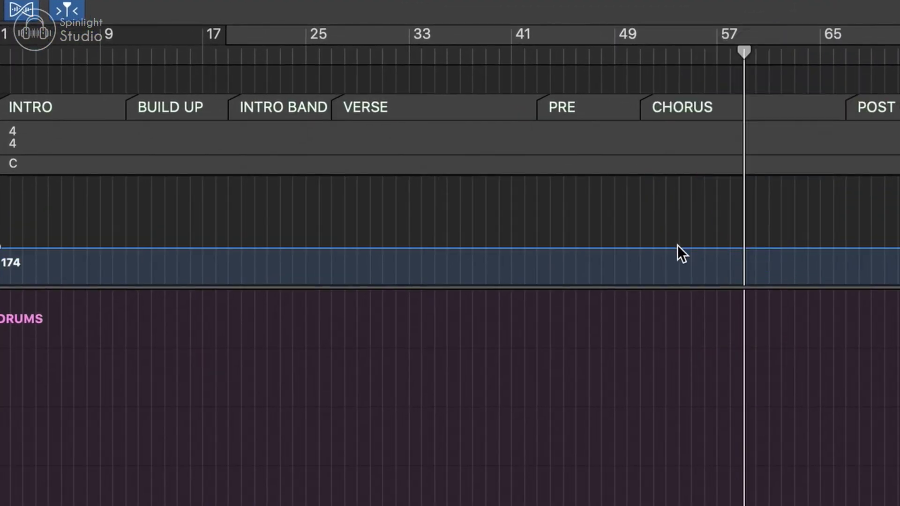
pyautogui.moveTo(677, 245); pyautogui.dragTo(678, 236)
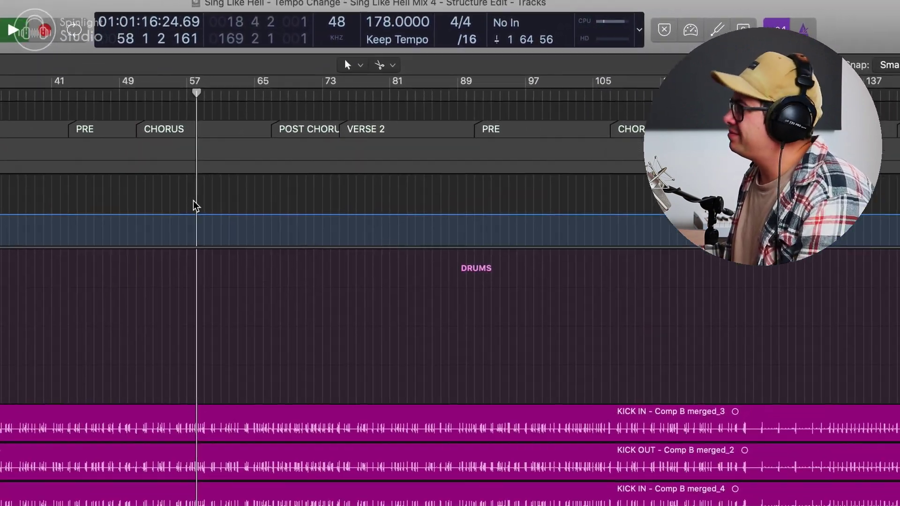
pyautogui.press('space')
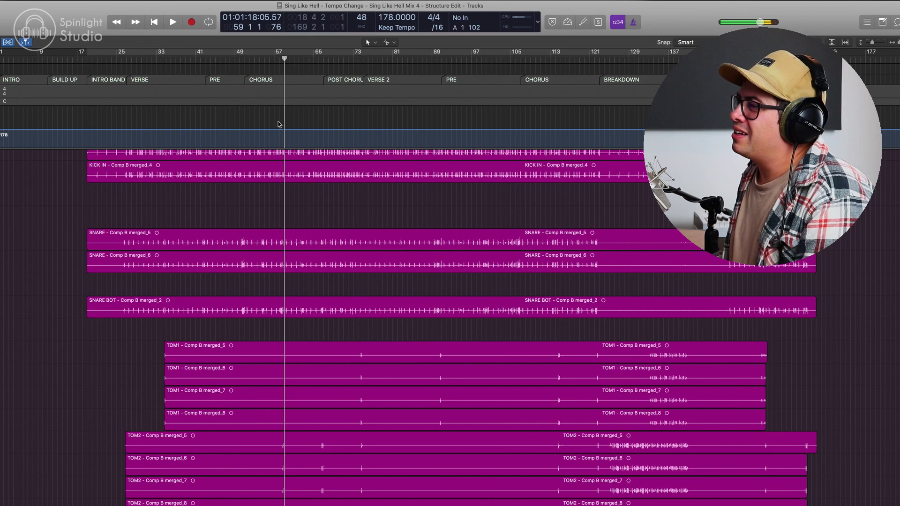
pyautogui.press('super+Down')
pyautogui.scroll(-2, 278, 124)
pyautogui.press('super+Right')
pyautogui.press('super+Right')
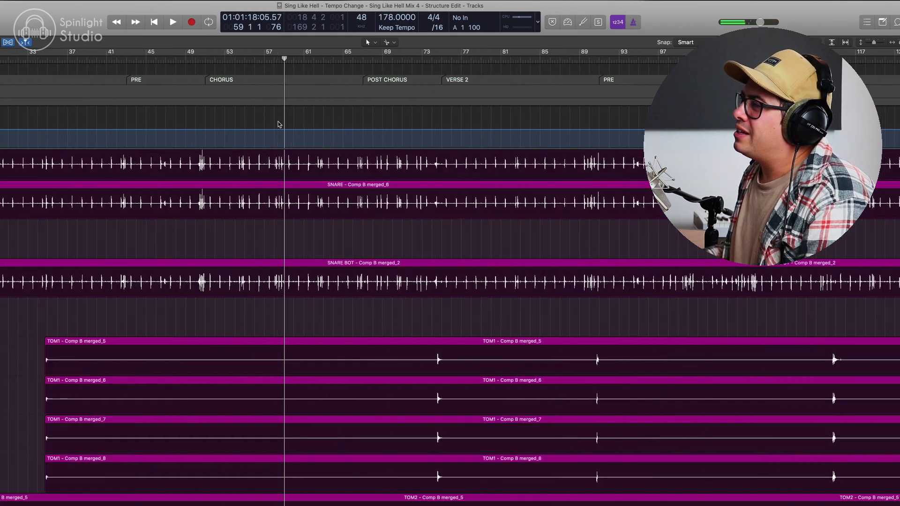
pyautogui.scroll(-5, 315, 266)
pyautogui.scroll(-10, 315, 265)
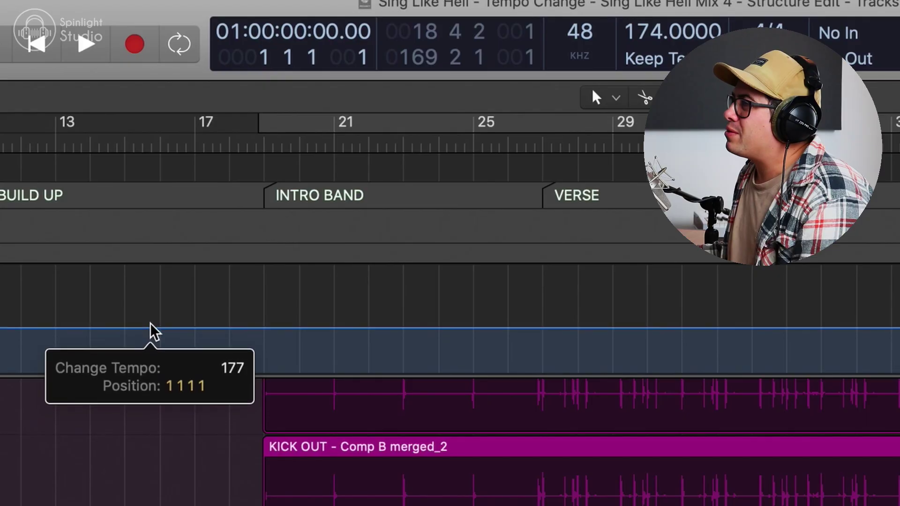
# Step: Drag the tempo line up to 184 BPM and play the song
pyautogui.moveTo(149, 322); pyautogui.dragTo(155, 314)
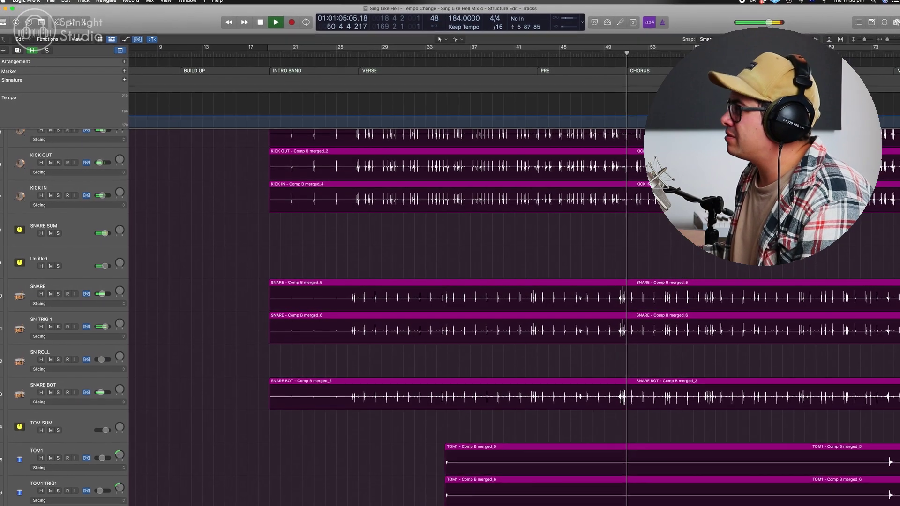
pyautogui.press('space')
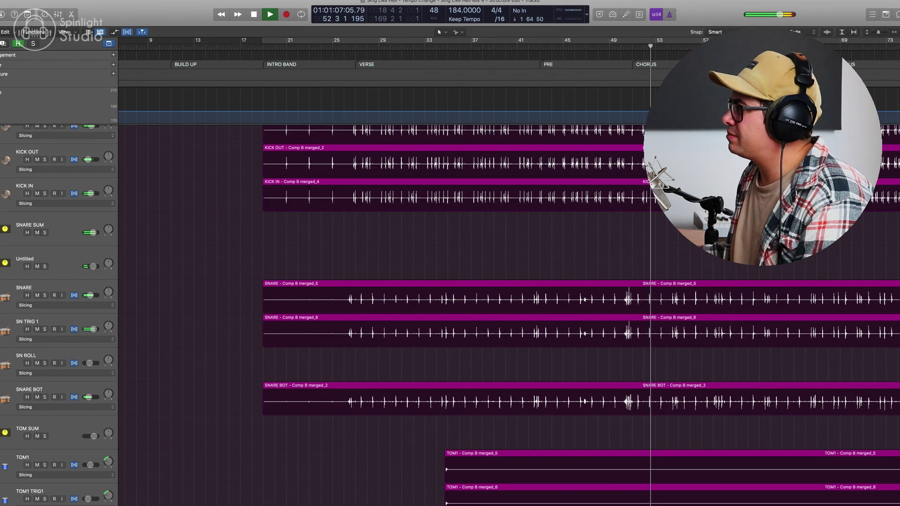